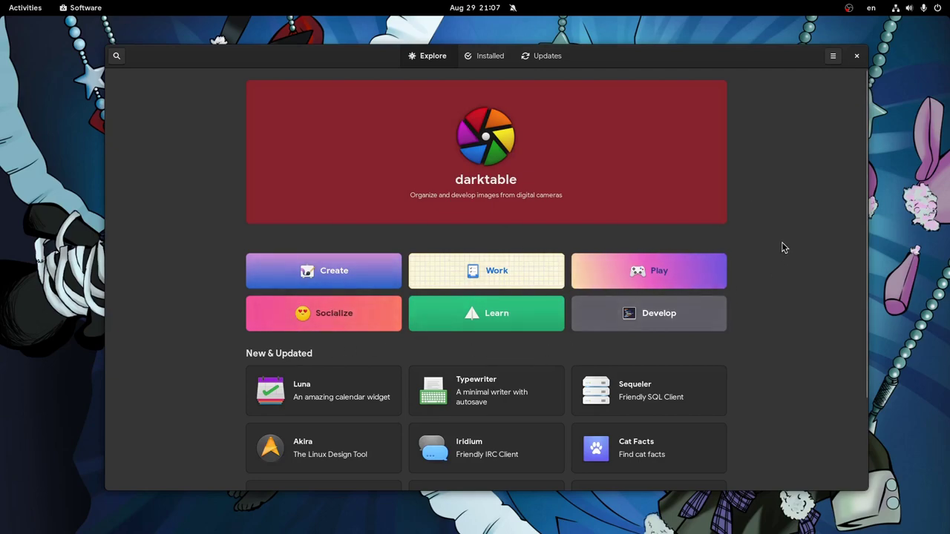
Open Apostrophe from the Installed list and scroll down to its 91.6 MB installed-size tile.
click(487, 64)
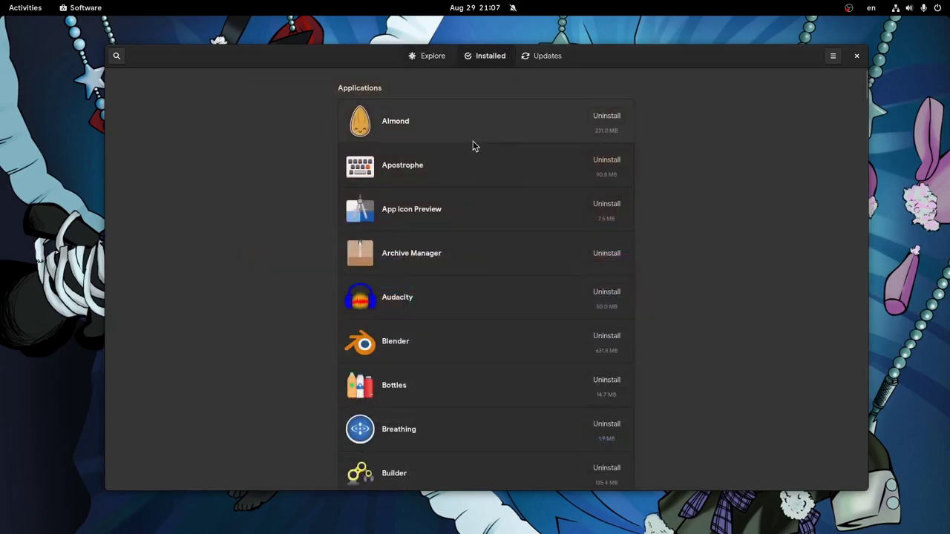
click(492, 170)
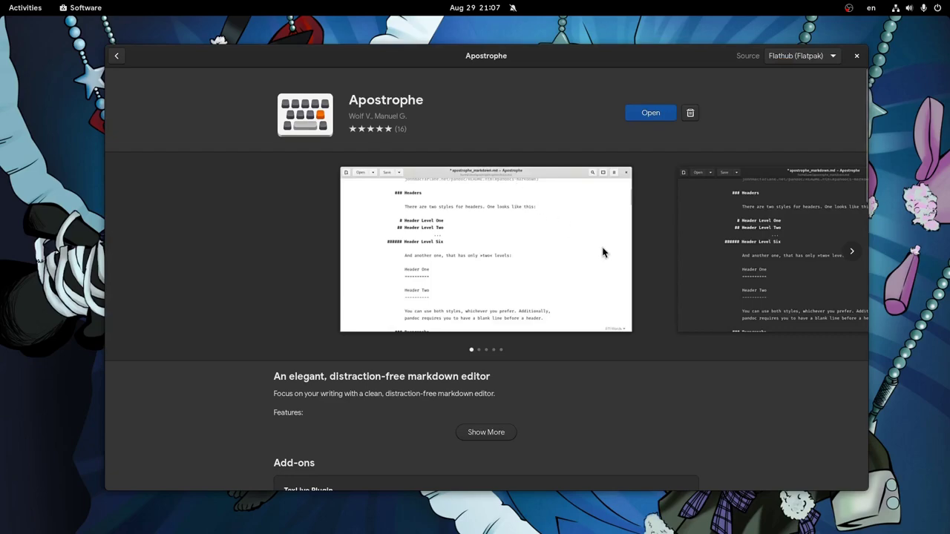
drag(604, 250, 301, 271)
scroll(580, 312, down, 8)
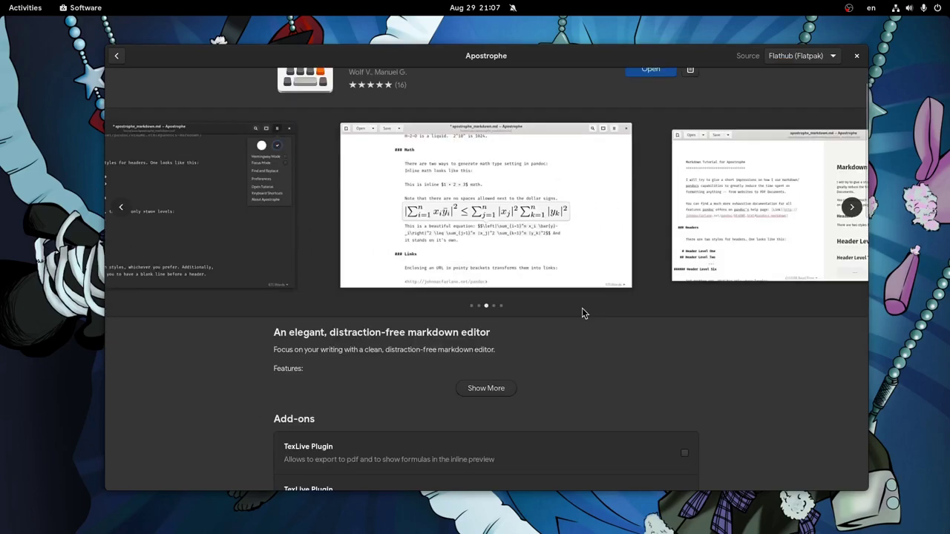
scroll(591, 298, down, 2)
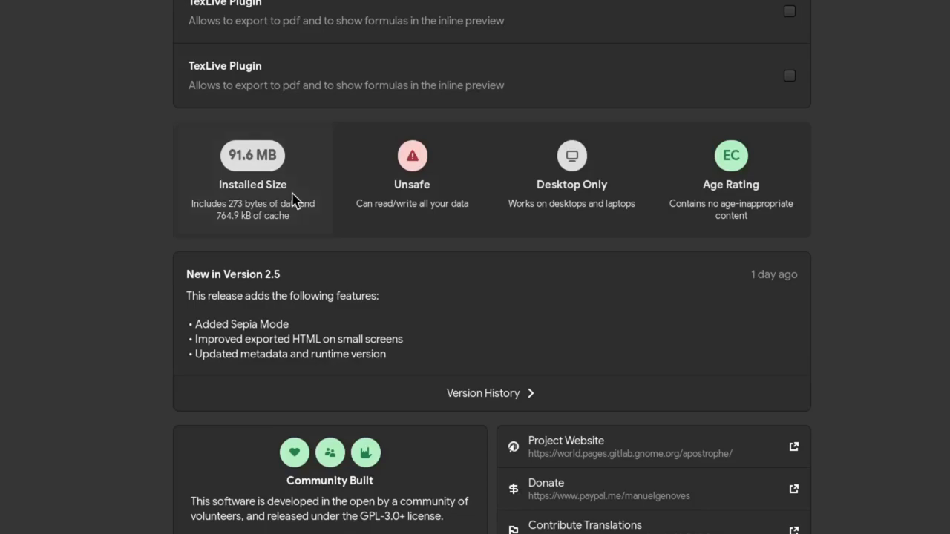
Show Apostrophe's 91.6 MB installed size split into application, user and cache data.
click(293, 199)
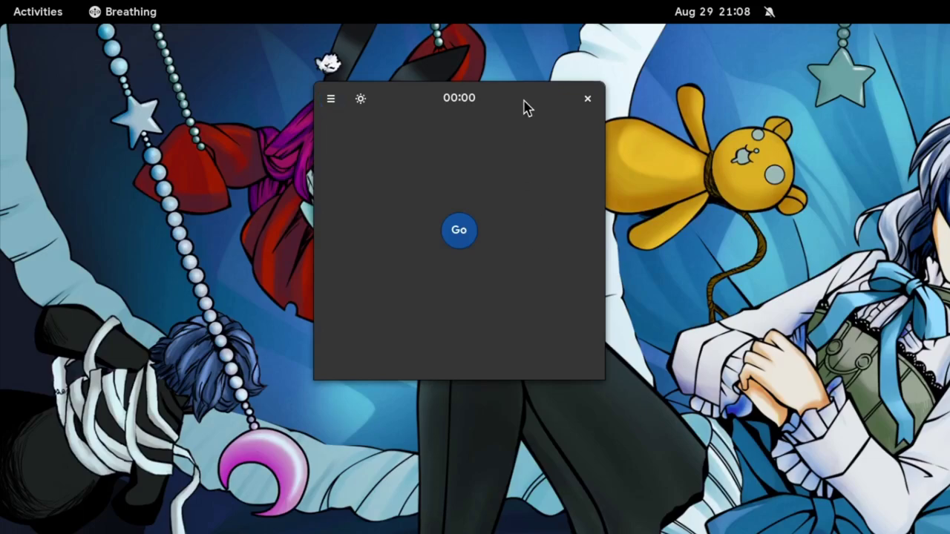
With GTK Inspector, delete the flat style class from Breathing's headerbar CSS node.
key(ctrl+shift+d)
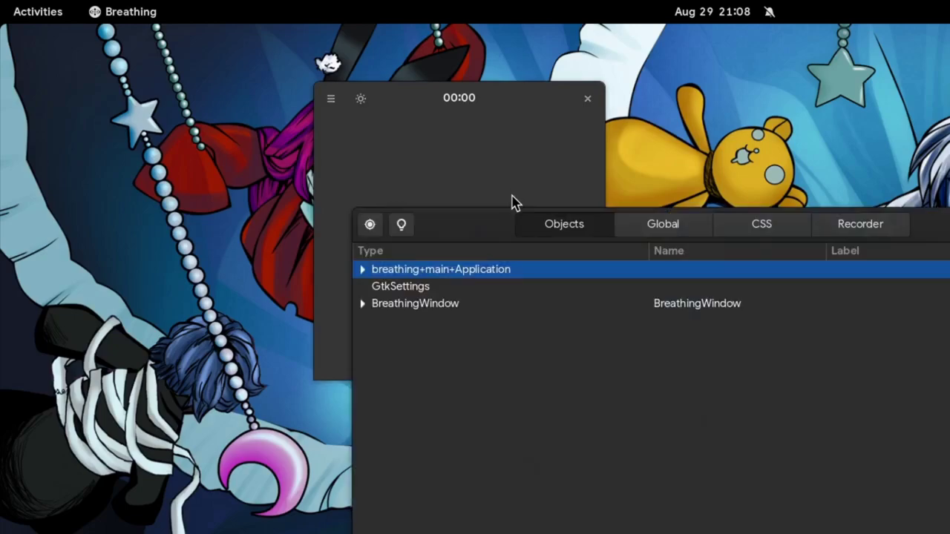
click(370, 231)
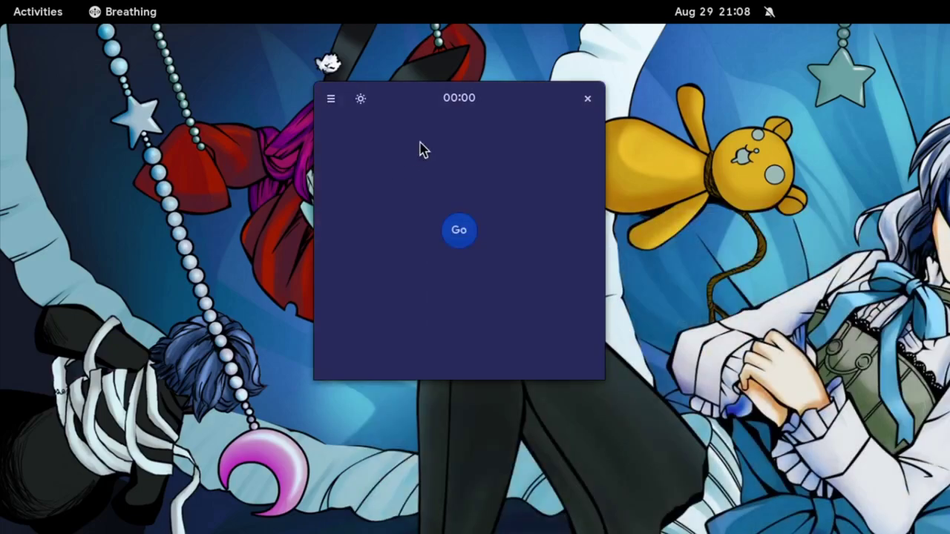
click(501, 101)
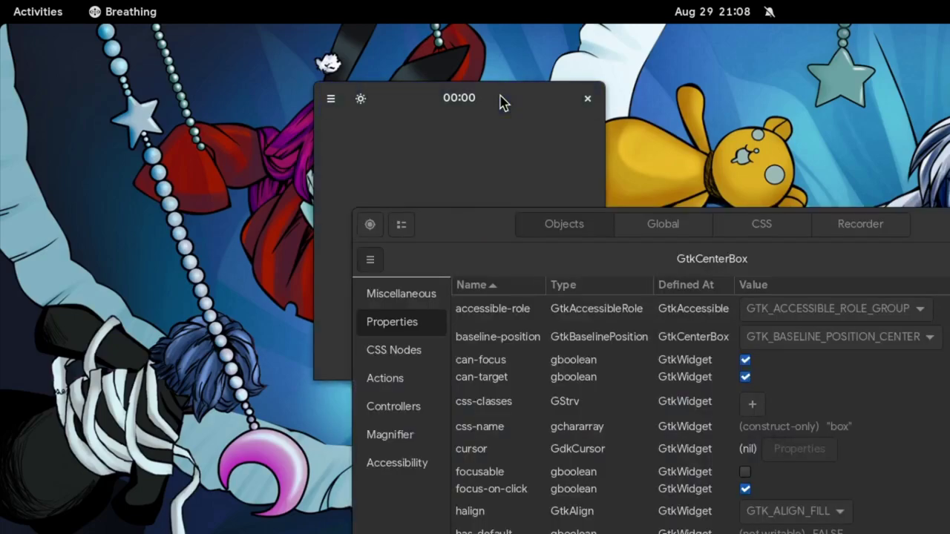
click(401, 356)
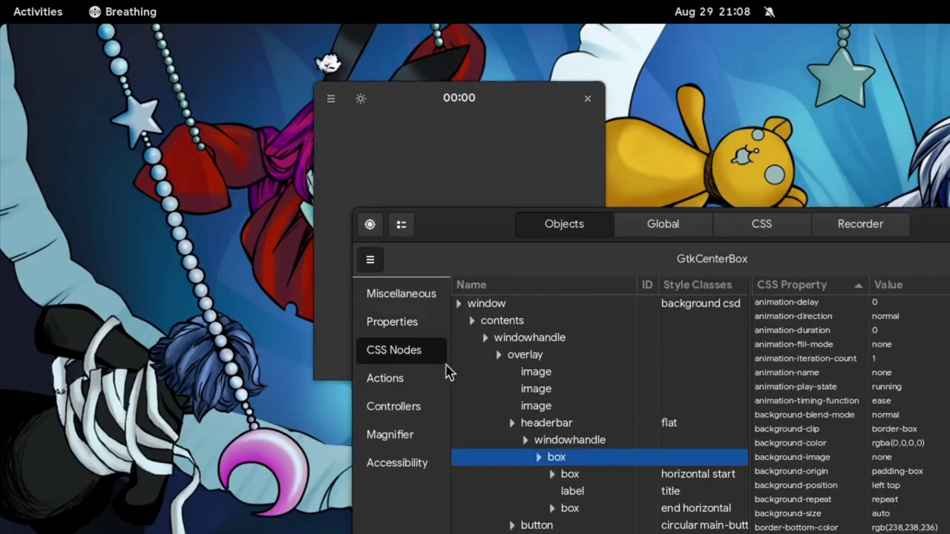
click(697, 428)
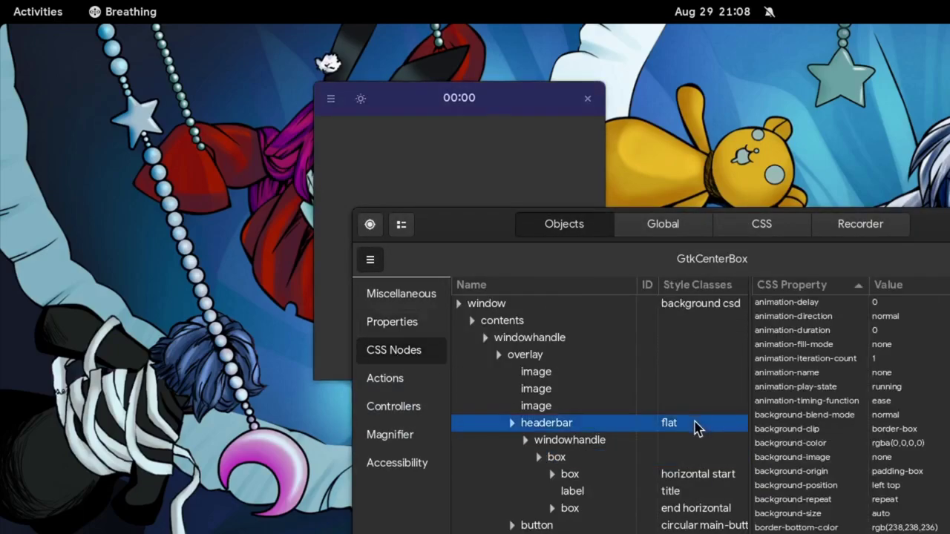
click(698, 429)
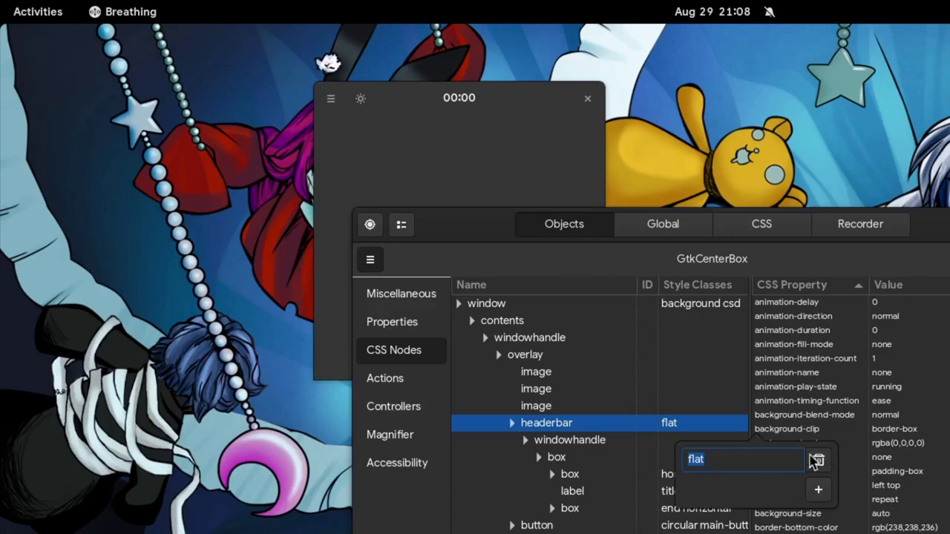
click(816, 461)
key(ctrl+shift+d)
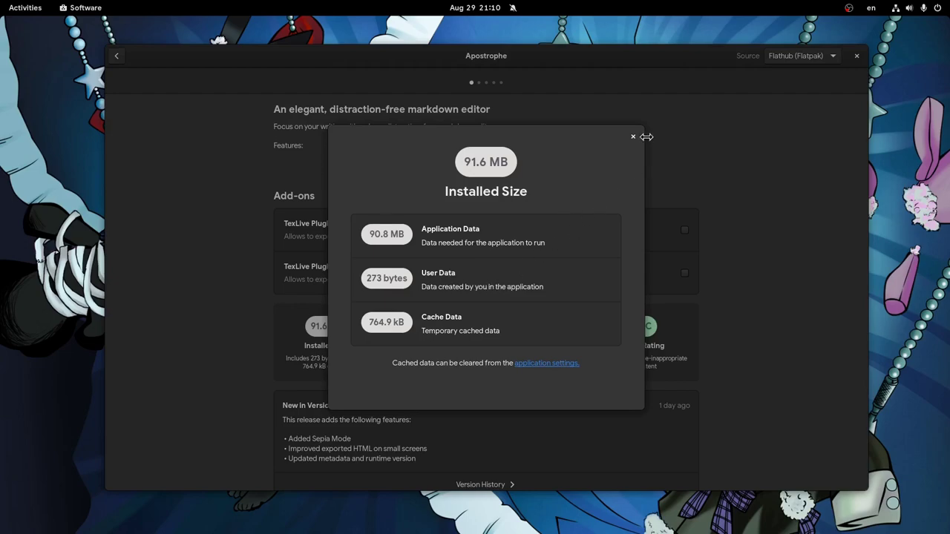
Close the size breakdown and scroll the Installed list to the GNOME Boxes entries (724.7 MB).
click(632, 136)
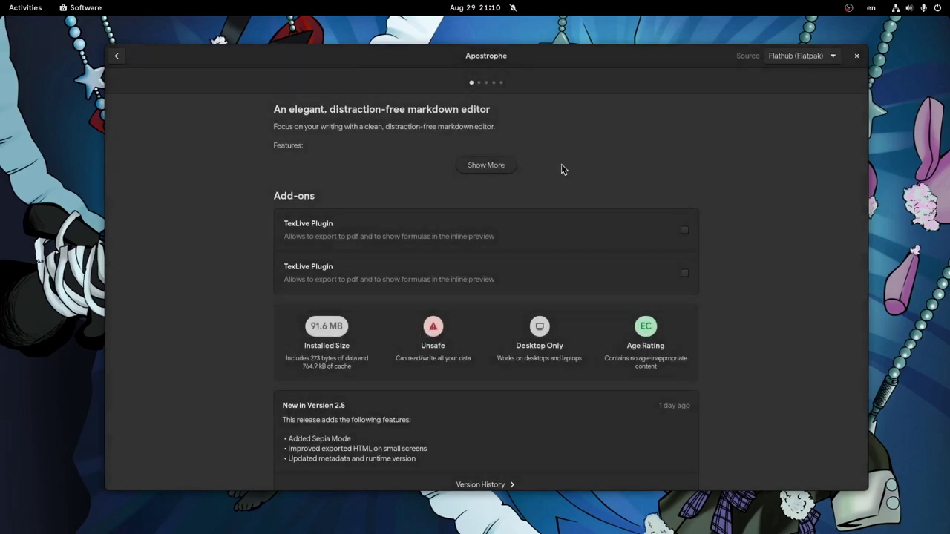
click(117, 57)
scroll(438, 198, down, 15)
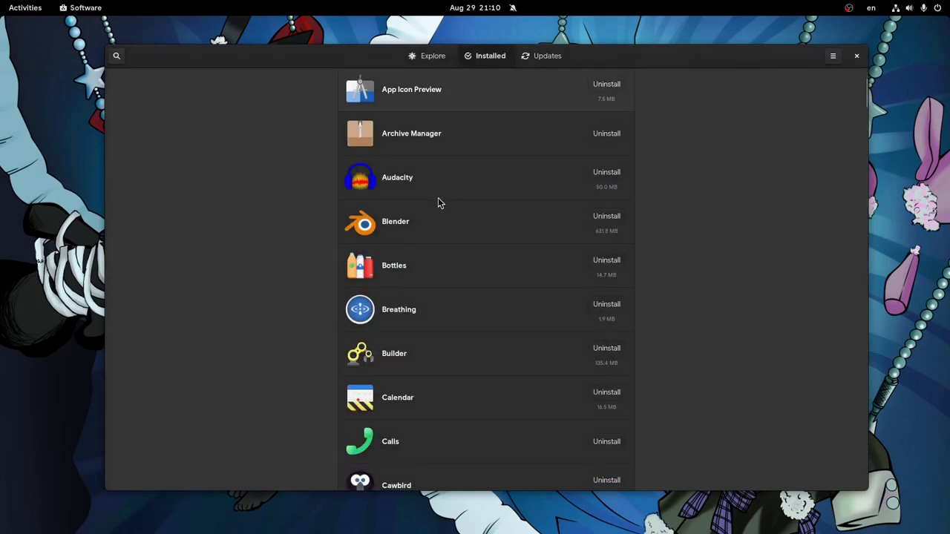
scroll(438, 201, down, 10)
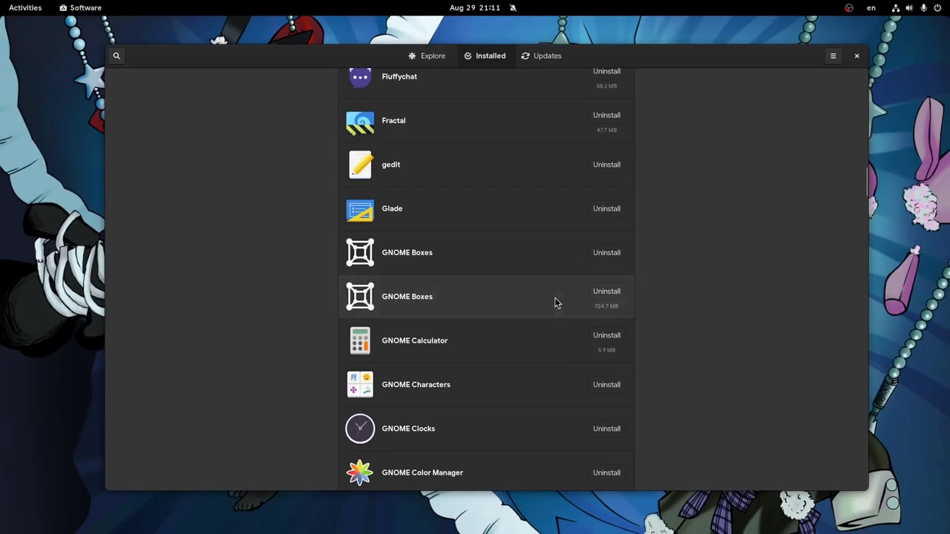
Check GNOME Boxes' 8.0 GB installed size, then start the GNOME OS Nightly virtual machine.
click(557, 303)
scroll(545, 300, down, 3)
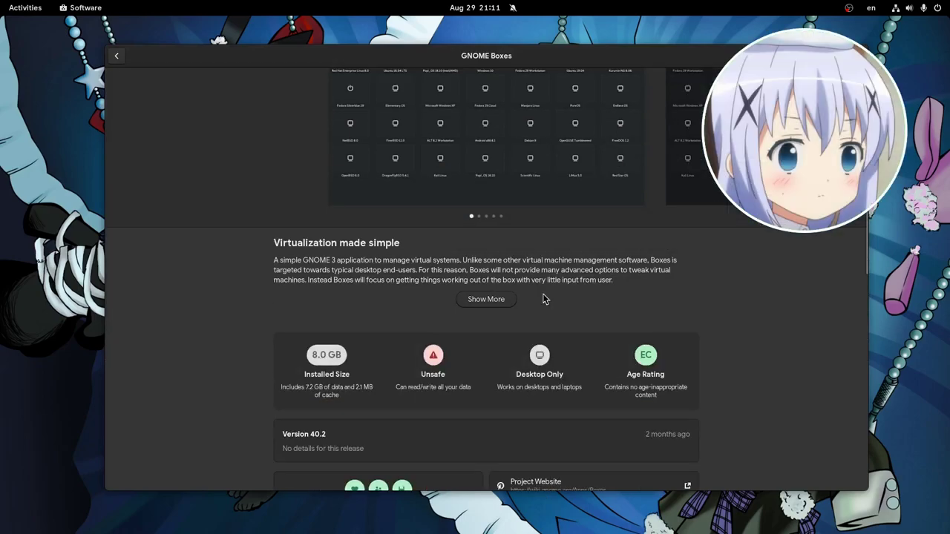
scroll(543, 299, down, 2)
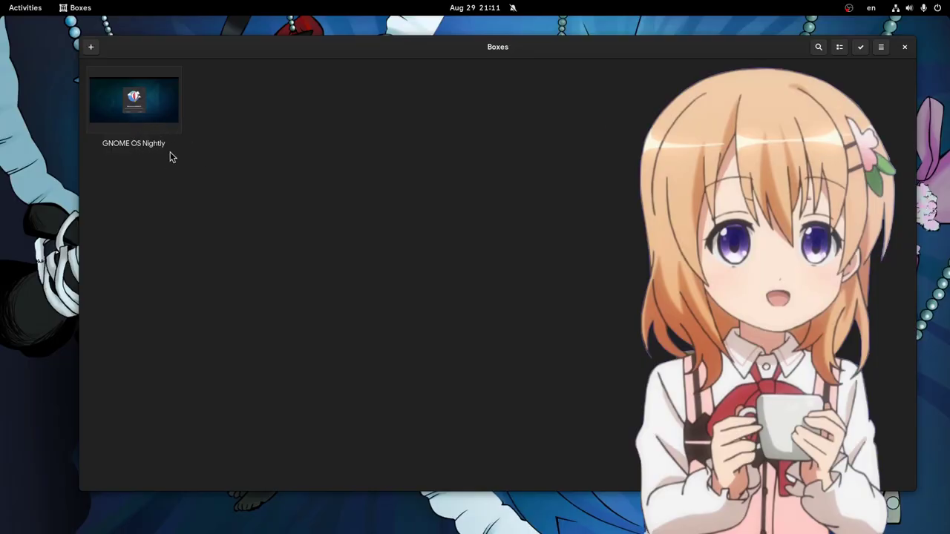
click(145, 116)
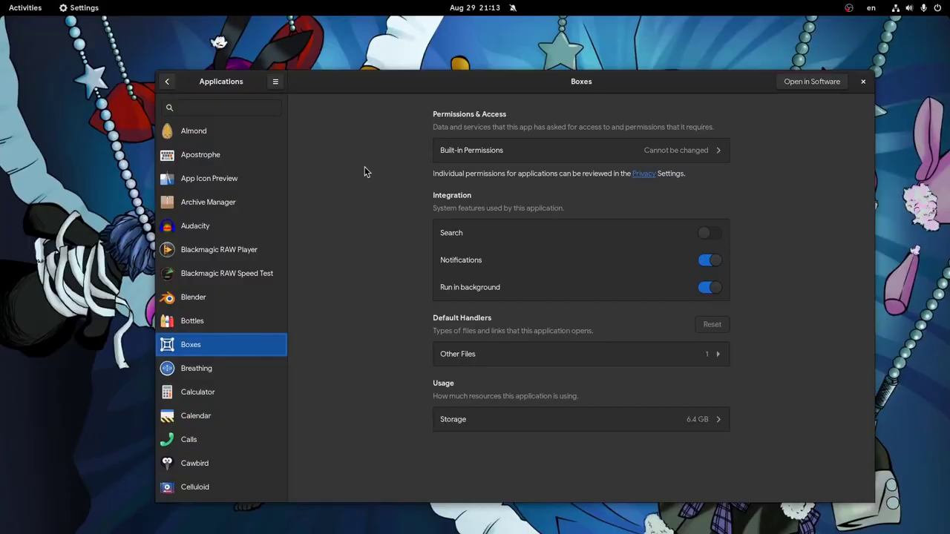
Open Boxes' Storage usage in Settings, showing 5.7 GB of data out of 6.4 GB.
click(540, 429)
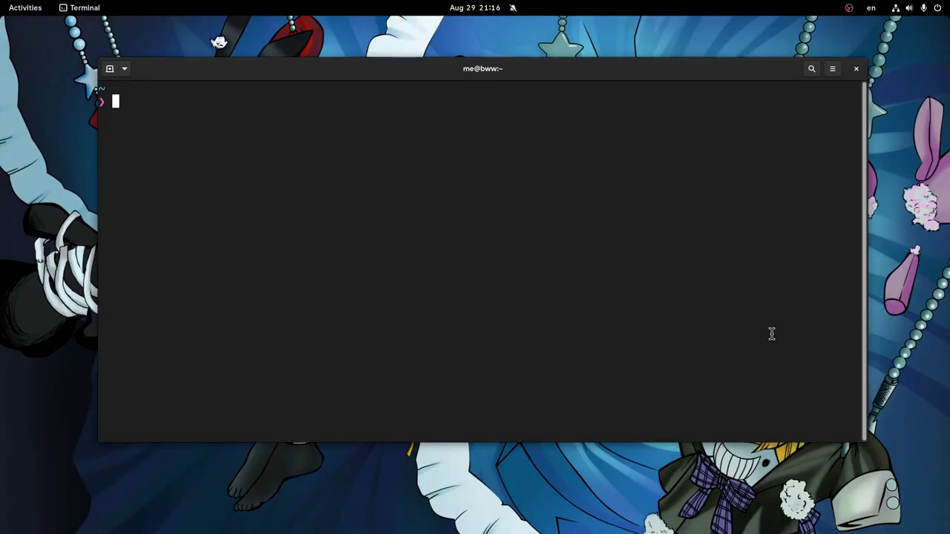
Move into .var/app/org.gnome.Boxes and then its data folder, listing each one.
text(cd .var/app/)
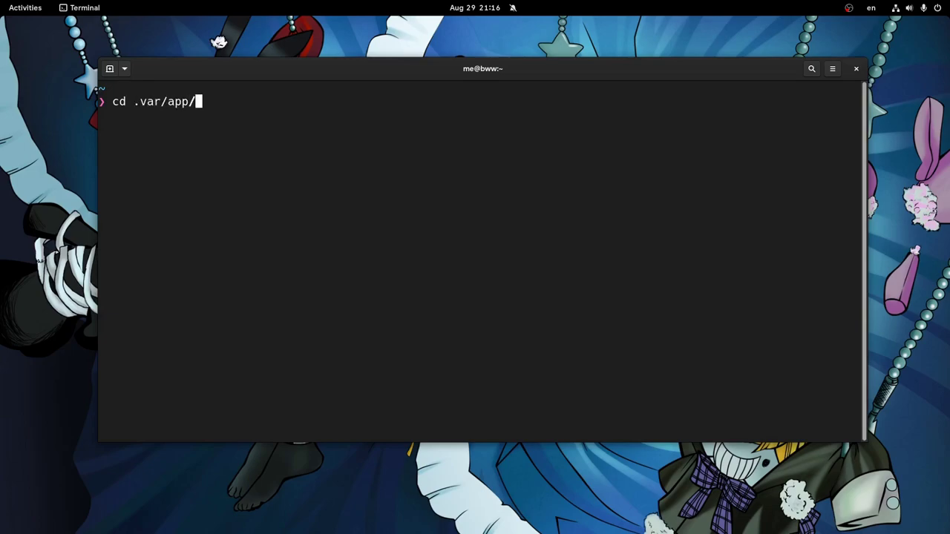
text(org.gnome.Boxes)
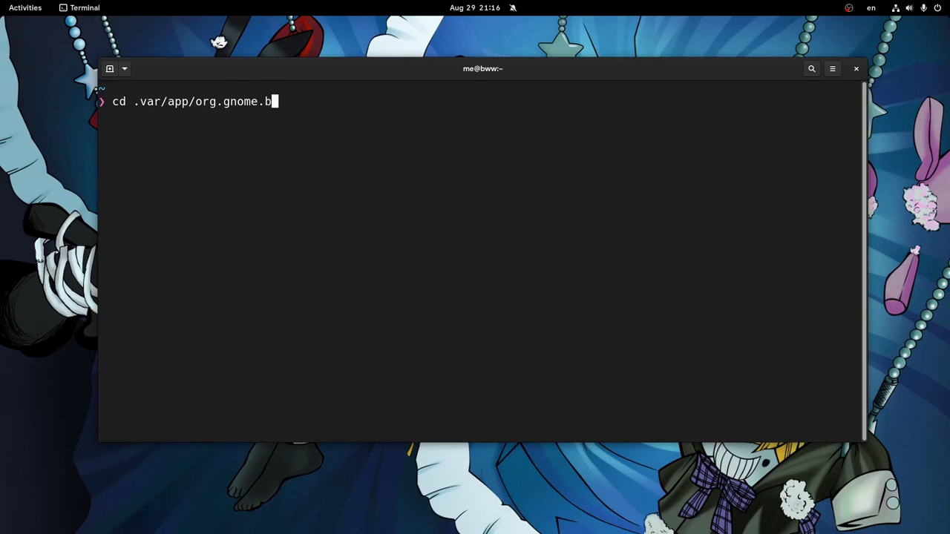
key(Return)
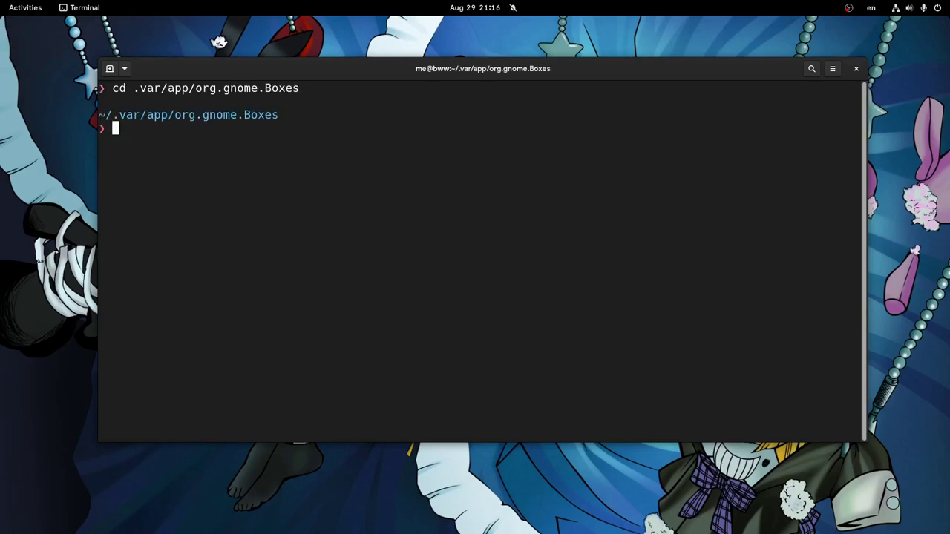
text(ls)
key(Return)
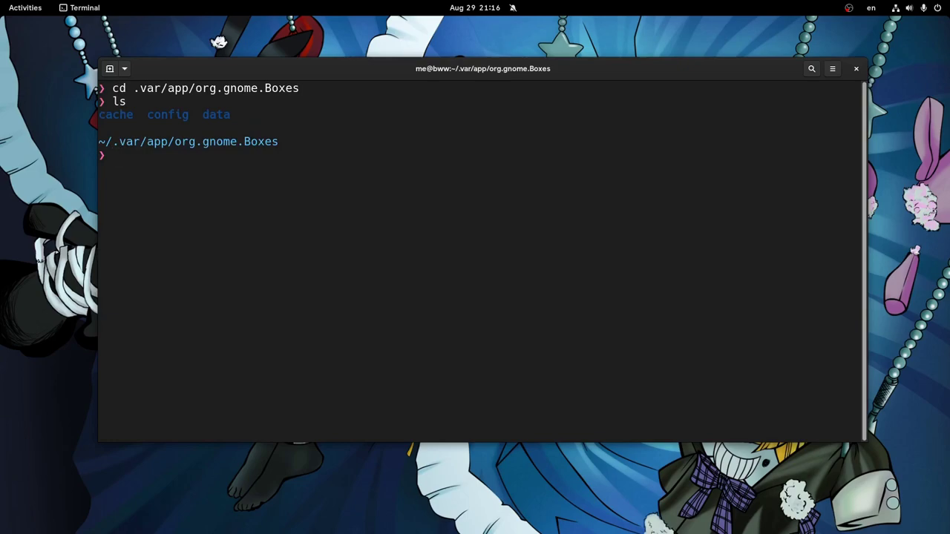
text(cd data/)
key(Return)
text(ls)
key(Return)
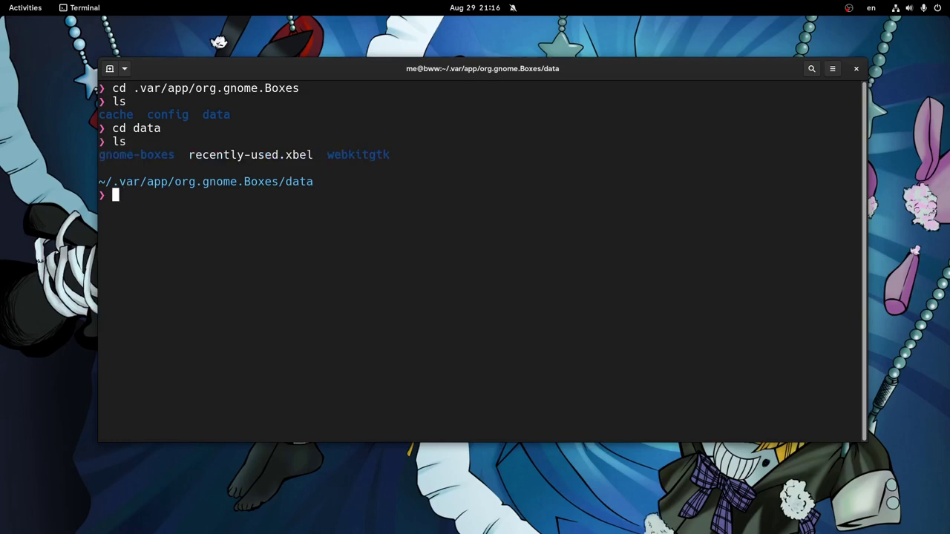
Descend into gnome-boxes/images, list the disk images, and select the gnomenightly file name.
text(cd gn)
key(Tab)
key(Return)
text(ls)
key(Return)
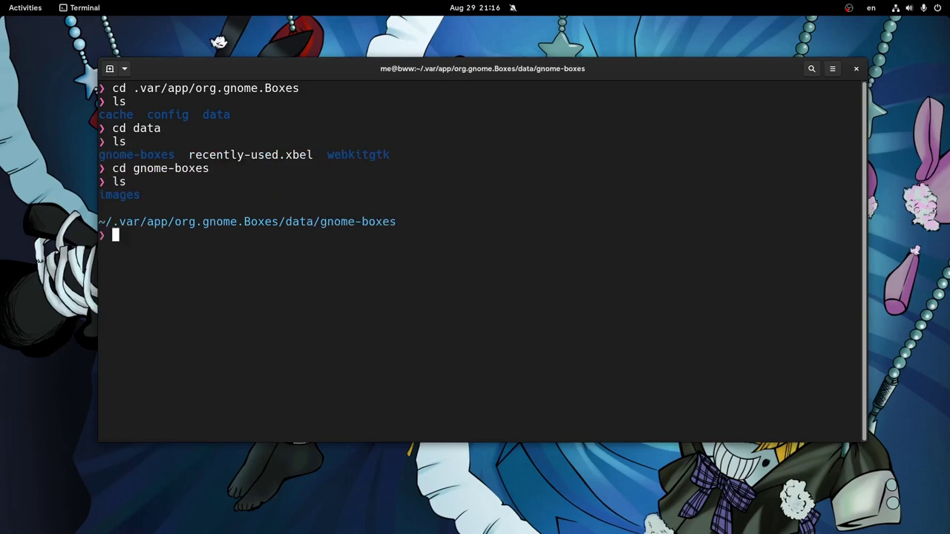
text(cd i)
key(Tab)
key(Return)
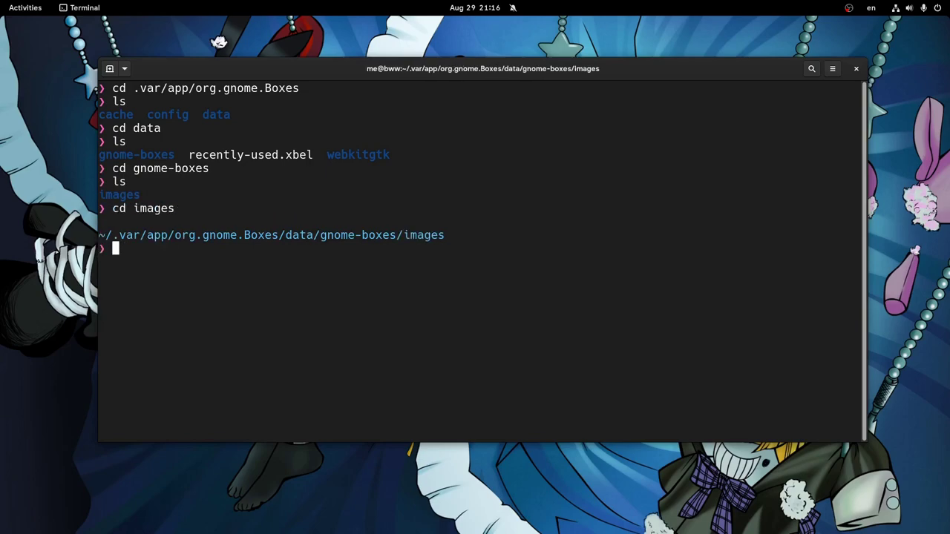
text(ls)
key(Return)
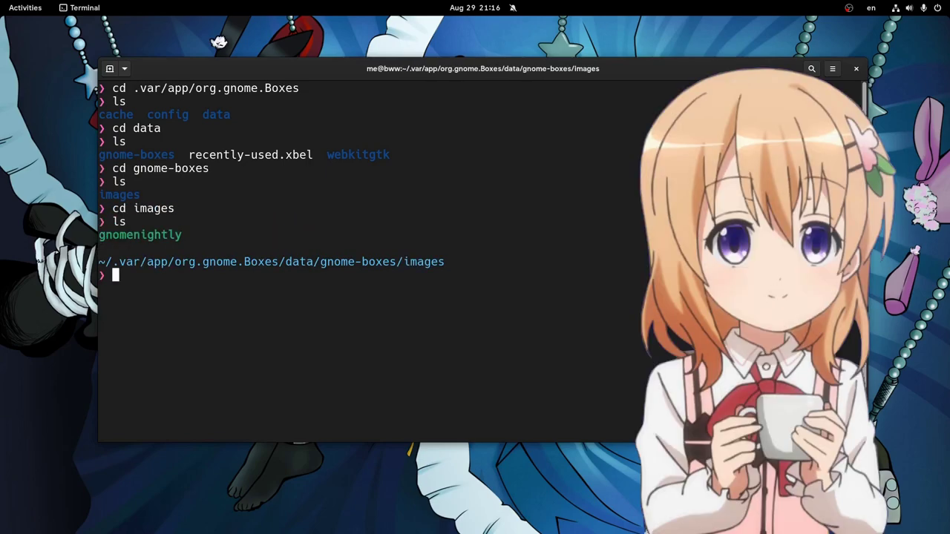
double_click(138, 234)
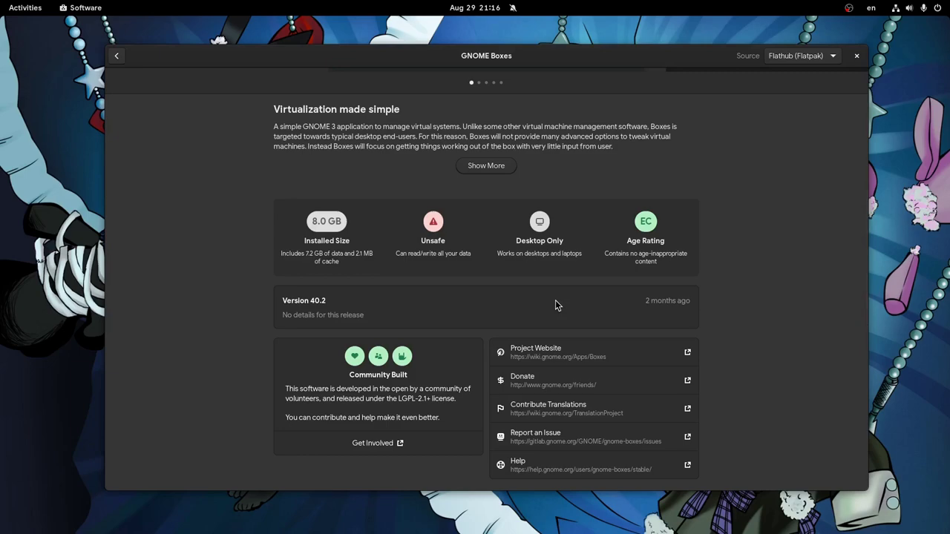
Uninstall GNOME Boxes from its details page and confirm the removal.
scroll(555, 300, up, 5)
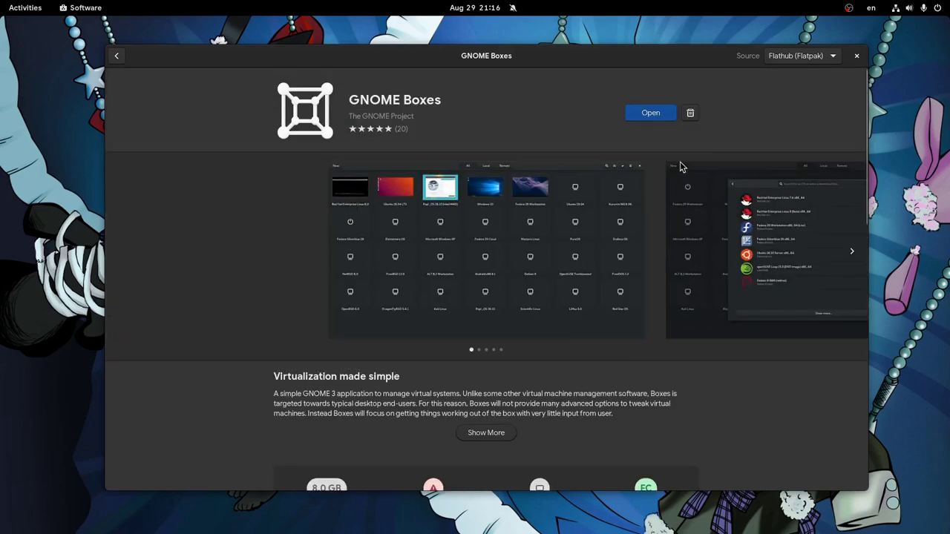
click(690, 113)
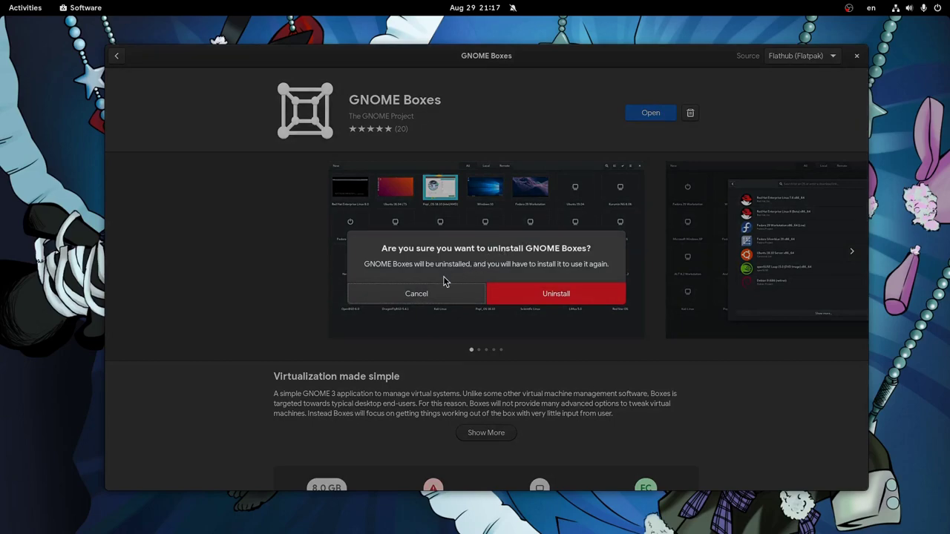
click(522, 296)
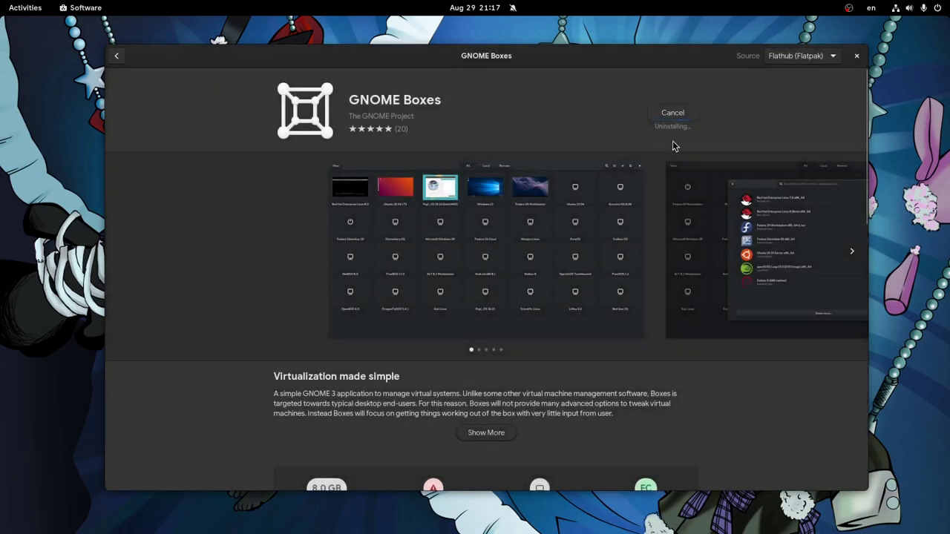